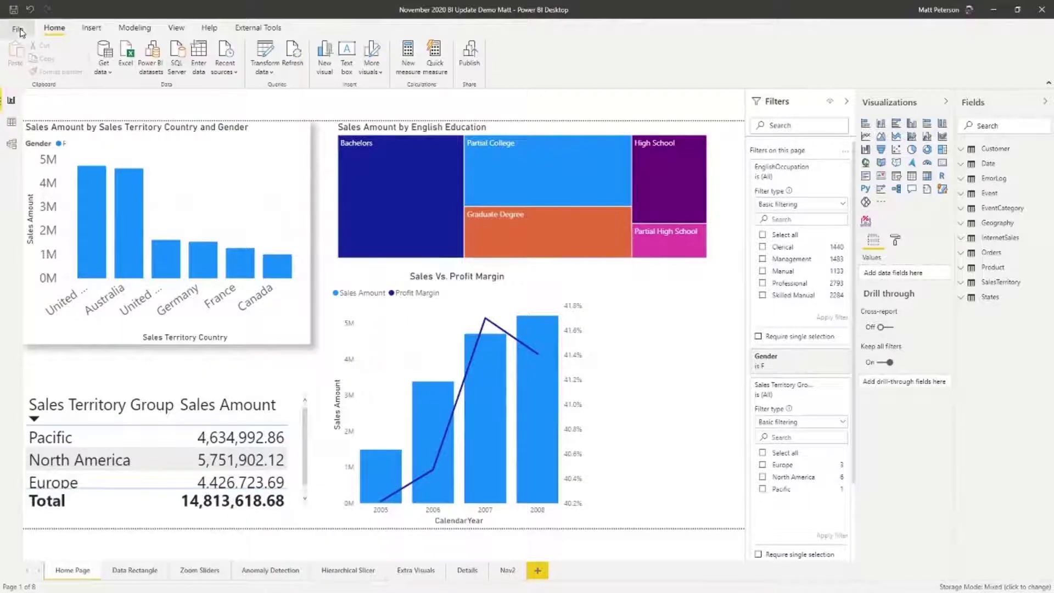
# - Review the global preview features in the program options, checking that New field list is enabled
pyautogui.click(46, 202)
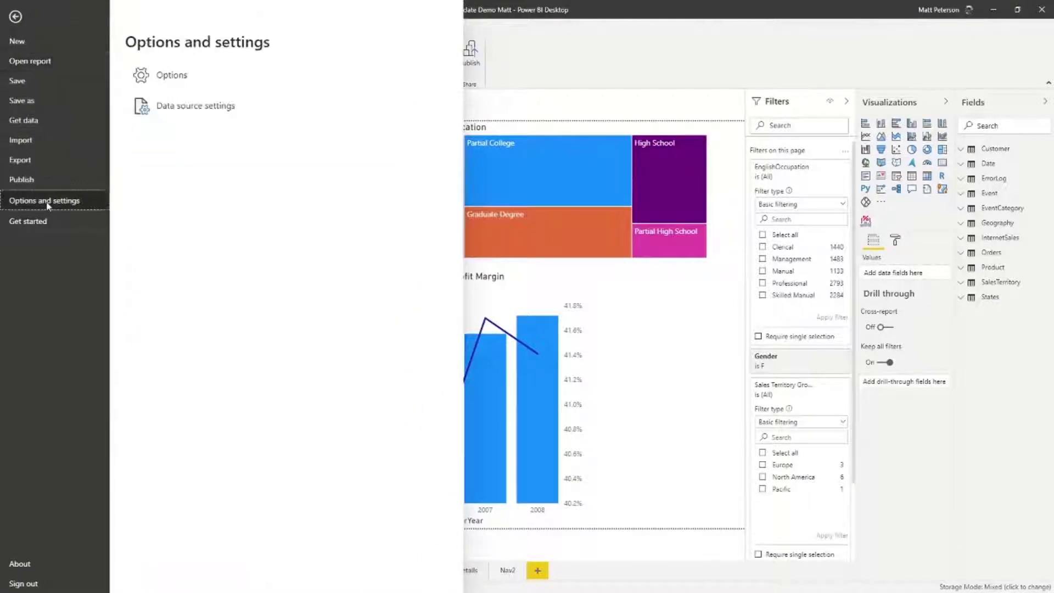
pyautogui.click(172, 82)
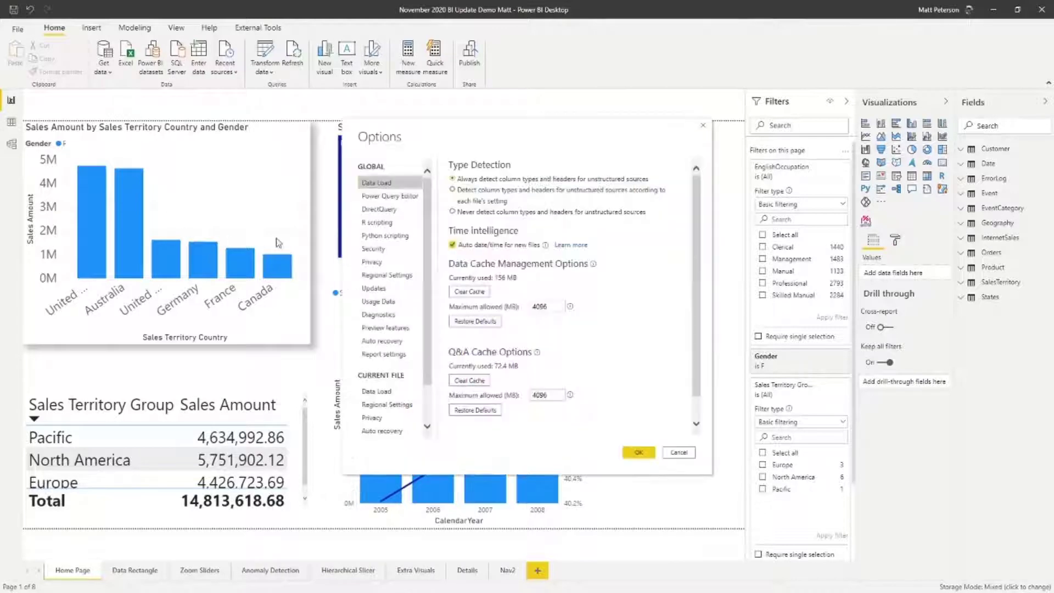
pyautogui.click(401, 327)
pyautogui.click(468, 375)
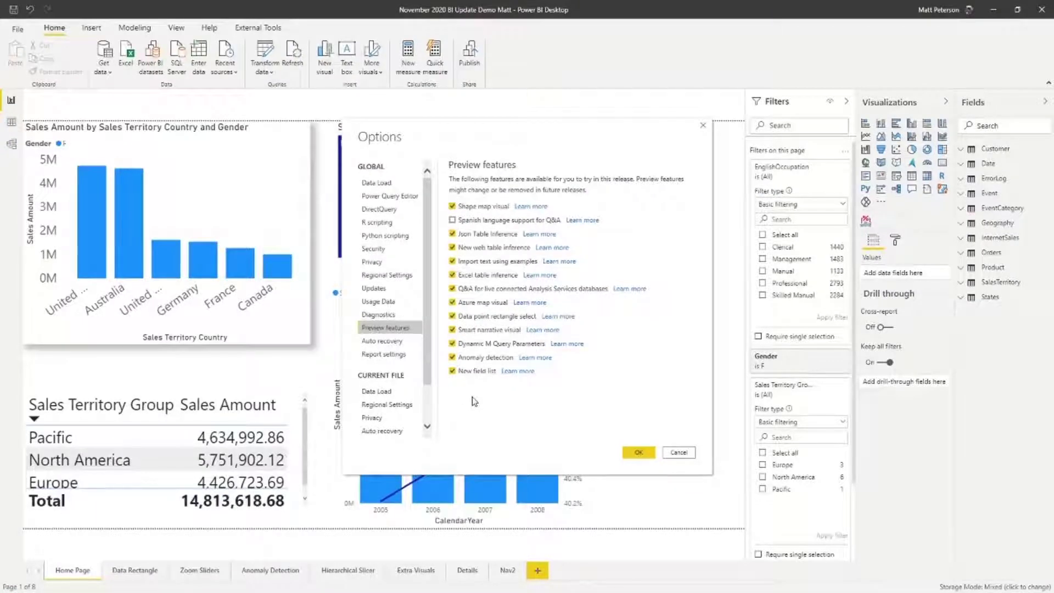
pyautogui.click(640, 454)
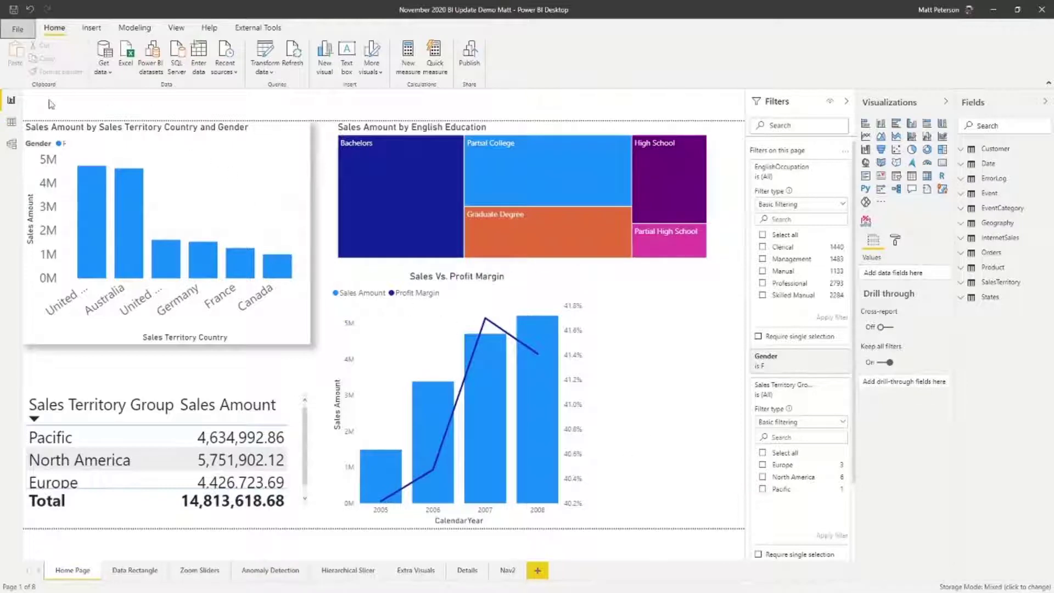
# - Switch to the model view, collapse the Properties pane and examine the headers of the Event, EventCategory and SalesTerritory cards
pyautogui.click(14, 146)
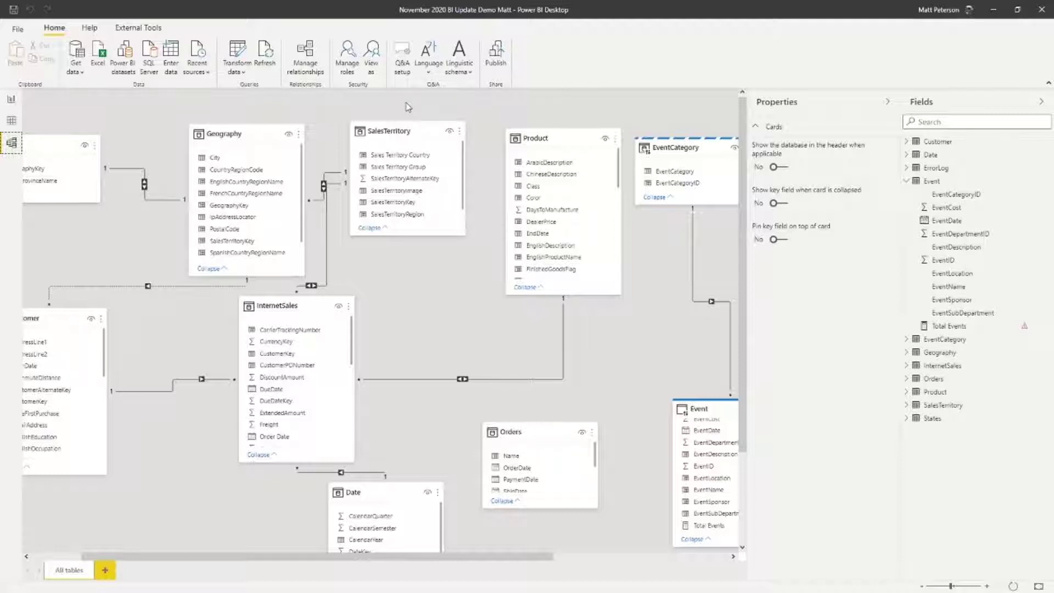
pyautogui.click(888, 102)
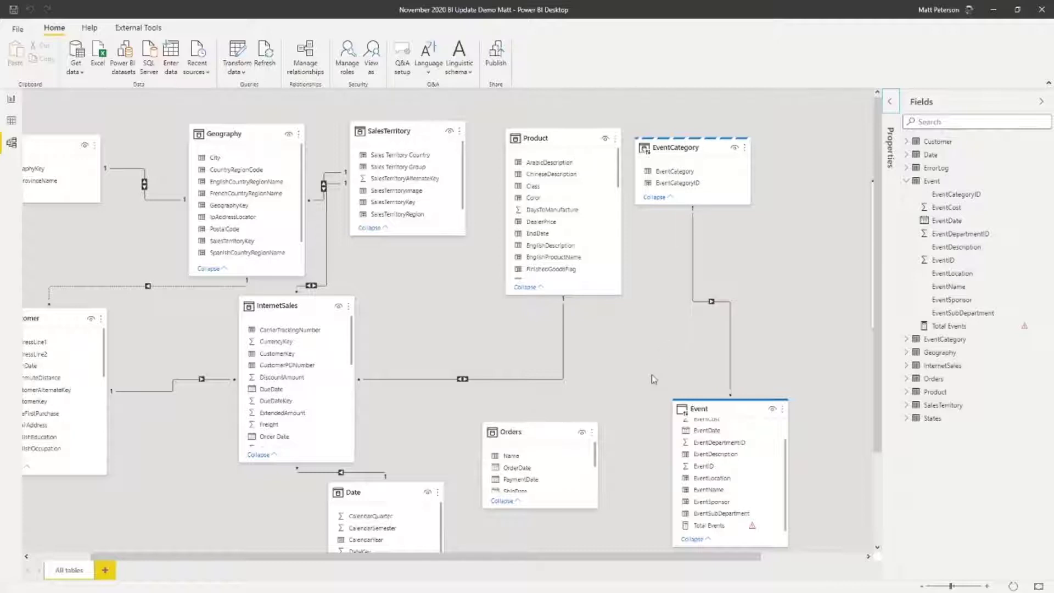
pyautogui.moveTo(736, 407)
pyautogui.moveTo(711, 143)
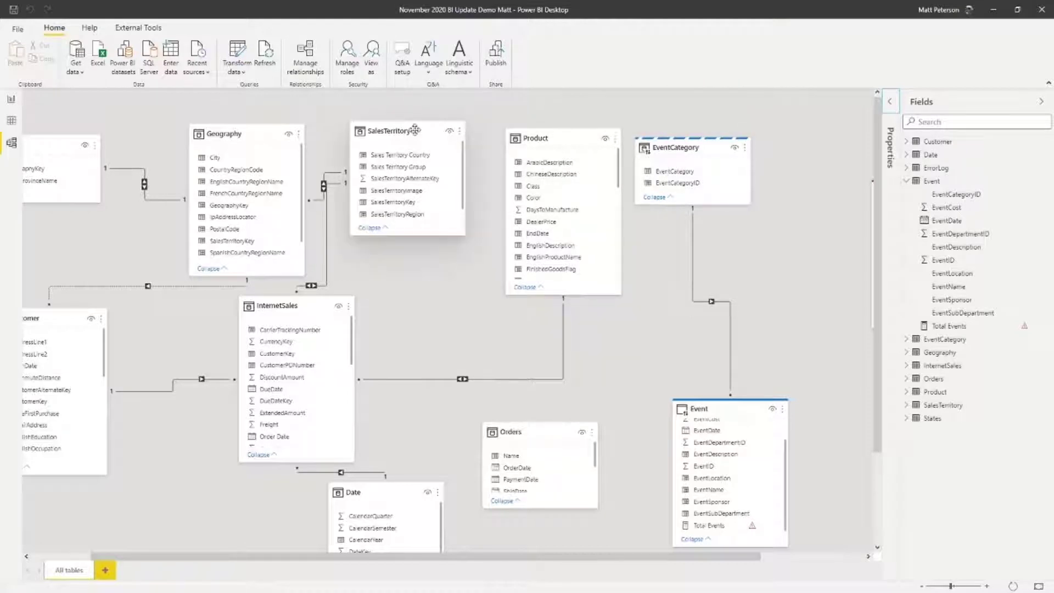
pyautogui.moveTo(407, 130)
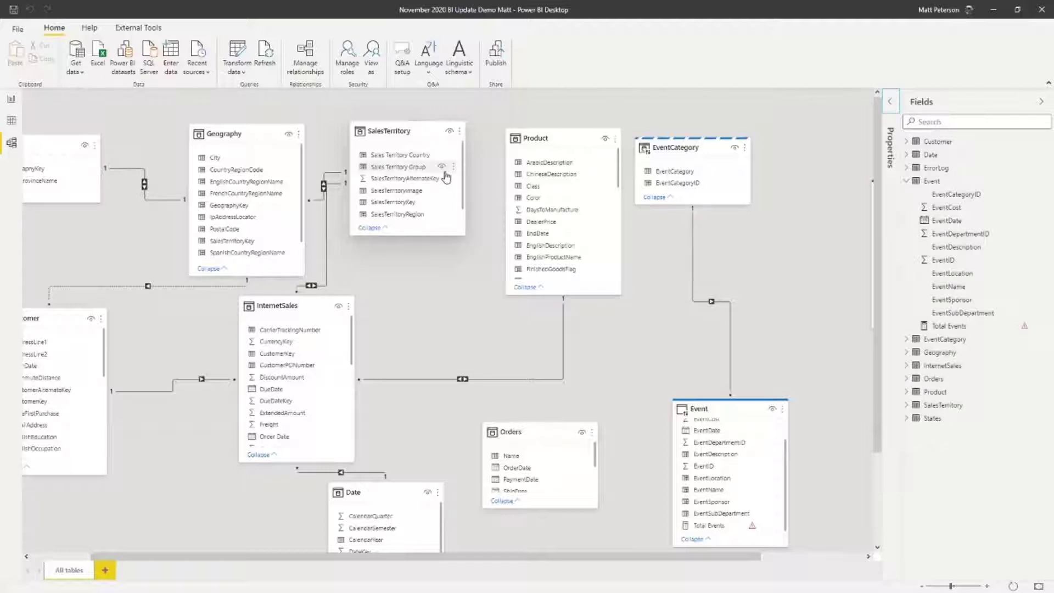
# - Collapse the SalesTerritory, Geography and Customer table cards and place the Customer card beside the InternetSales table
pyautogui.click(370, 228)
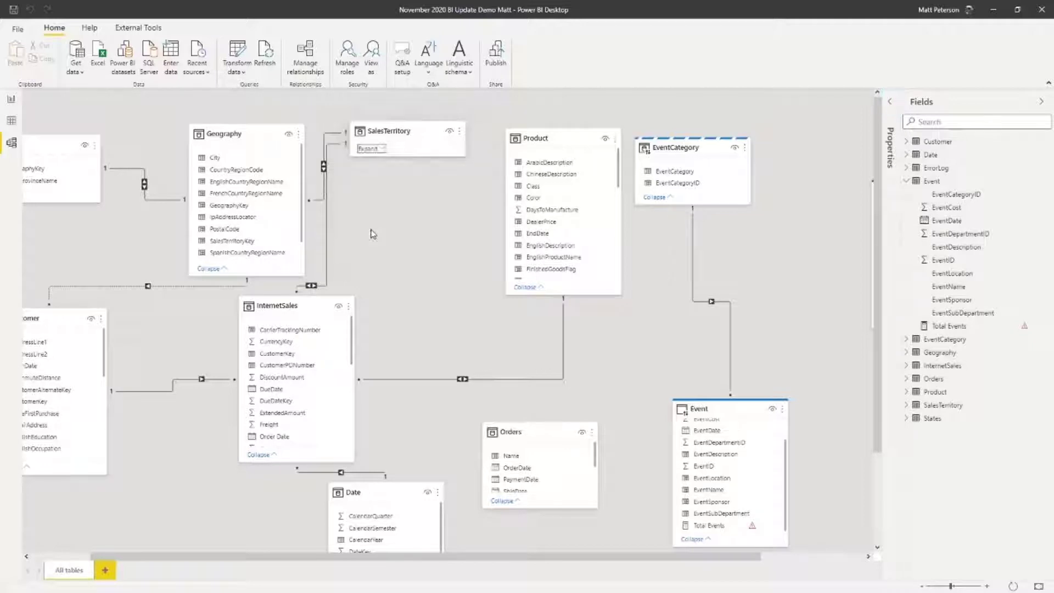
pyautogui.click(207, 269)
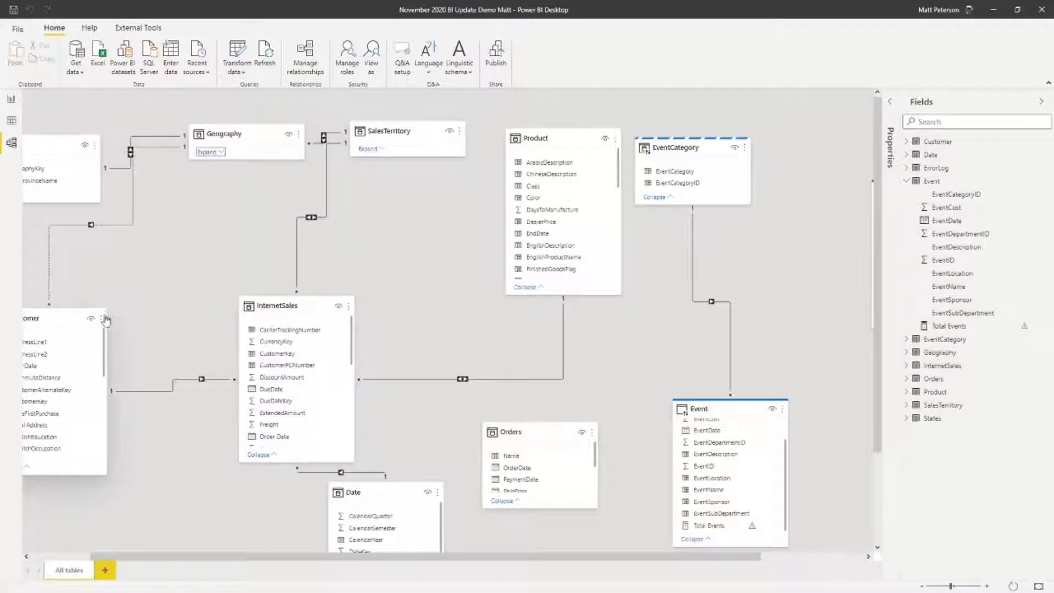
pyautogui.moveTo(53, 312); pyautogui.dragTo(125, 252)
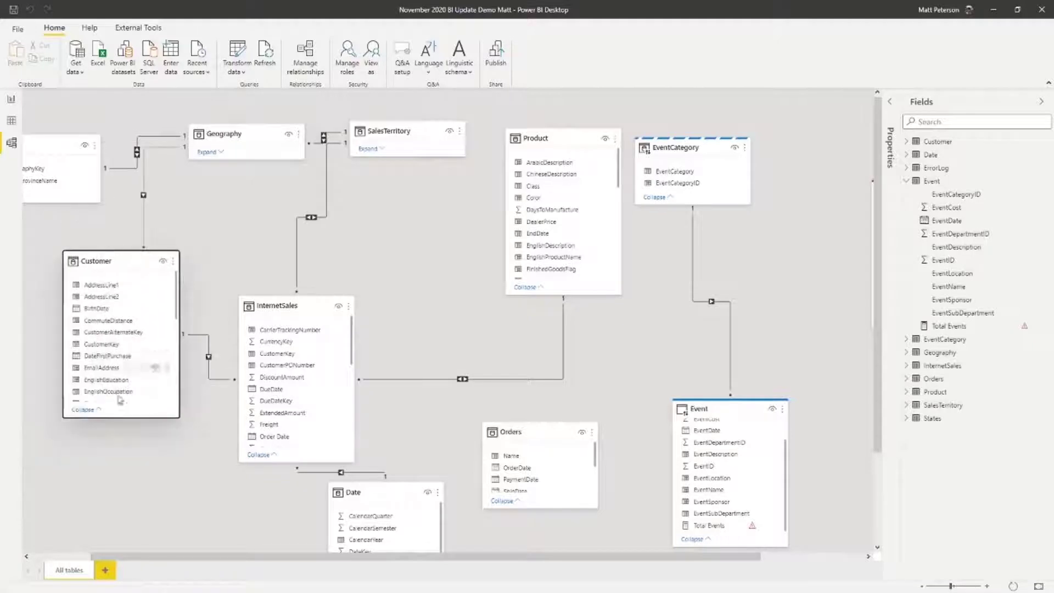
pyautogui.click(83, 409)
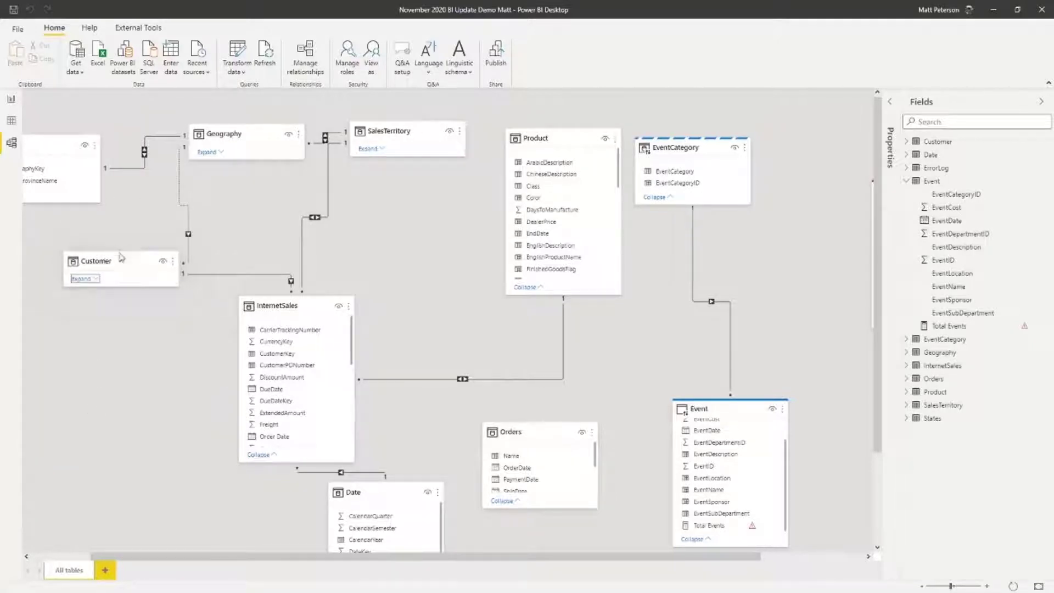
pyautogui.moveTo(122, 260); pyautogui.dragTo(88, 317)
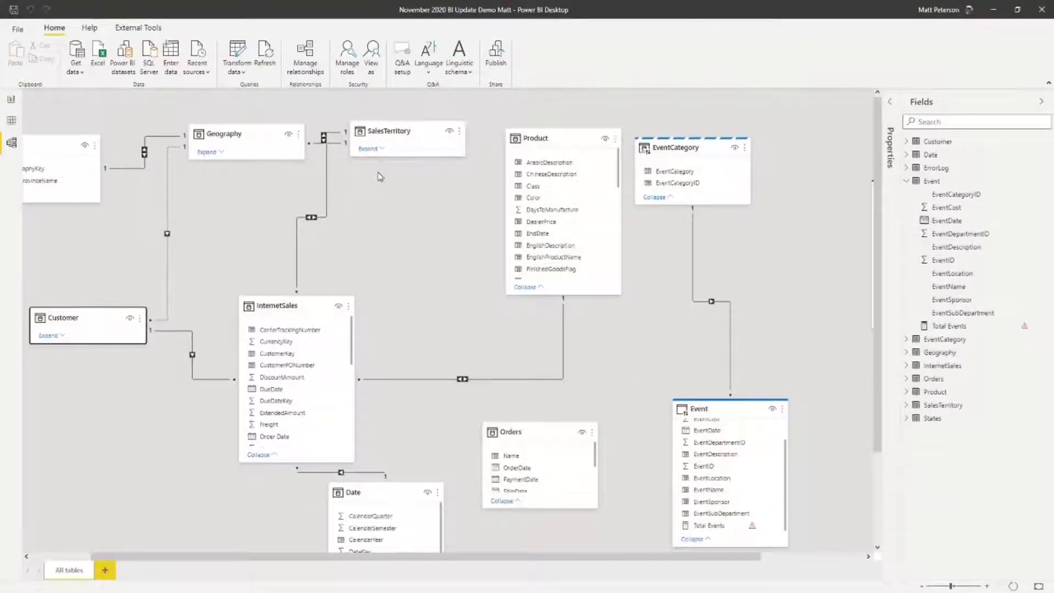
pyautogui.click(419, 212)
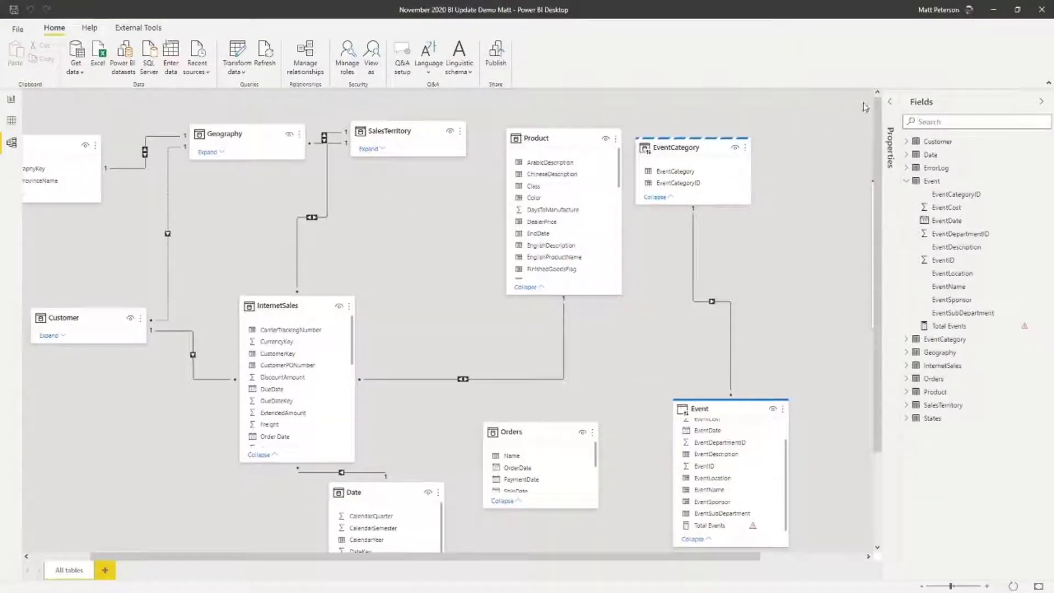
# - Turn on pinning key fields to the top of cards and check the effect by expanding and recollapsing the Geography card
pyautogui.click(891, 104)
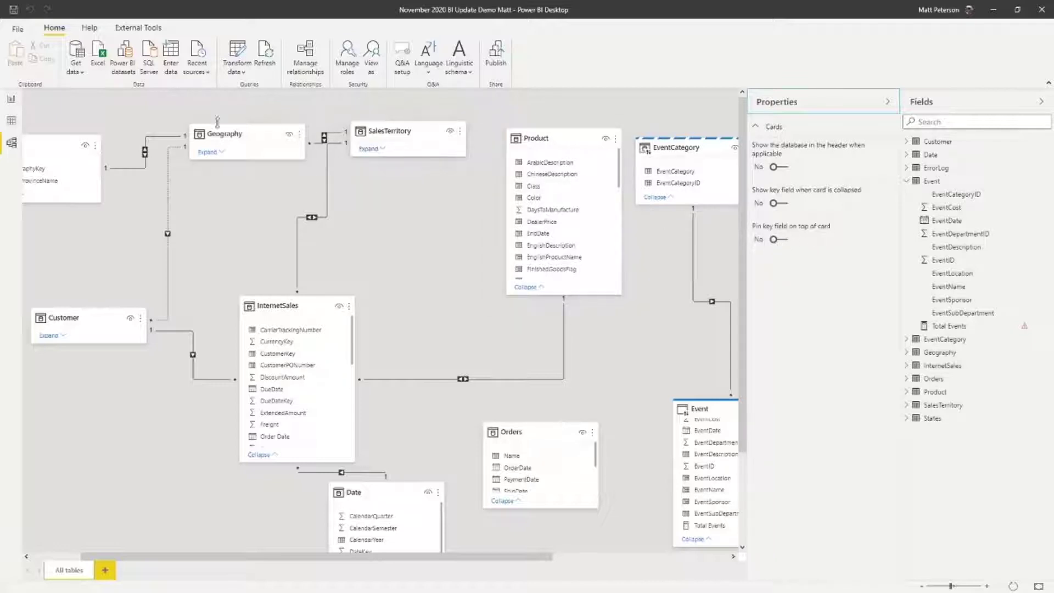
pyautogui.click(775, 240)
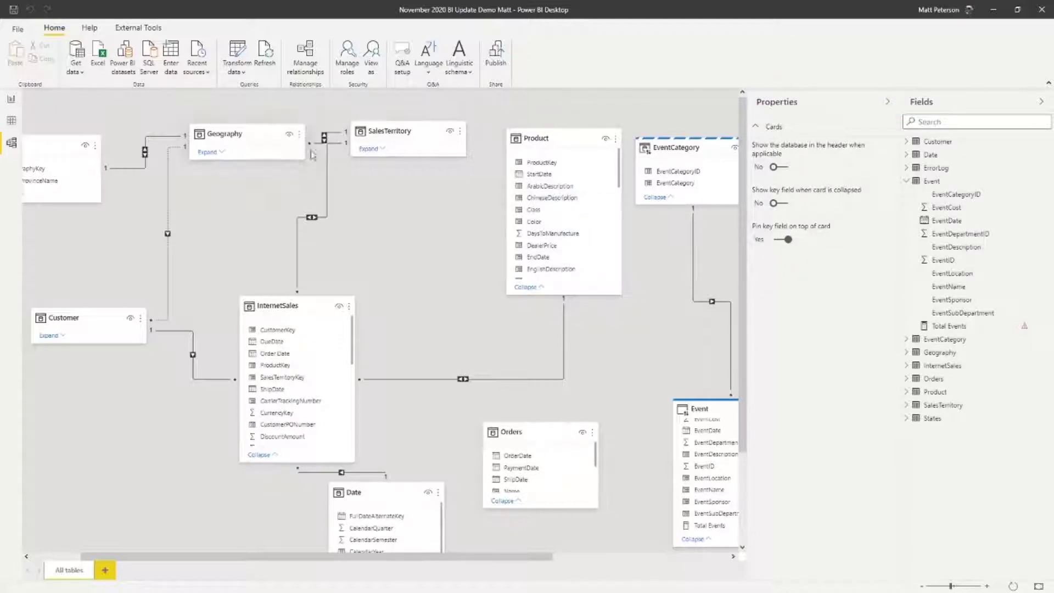
pyautogui.click(214, 152)
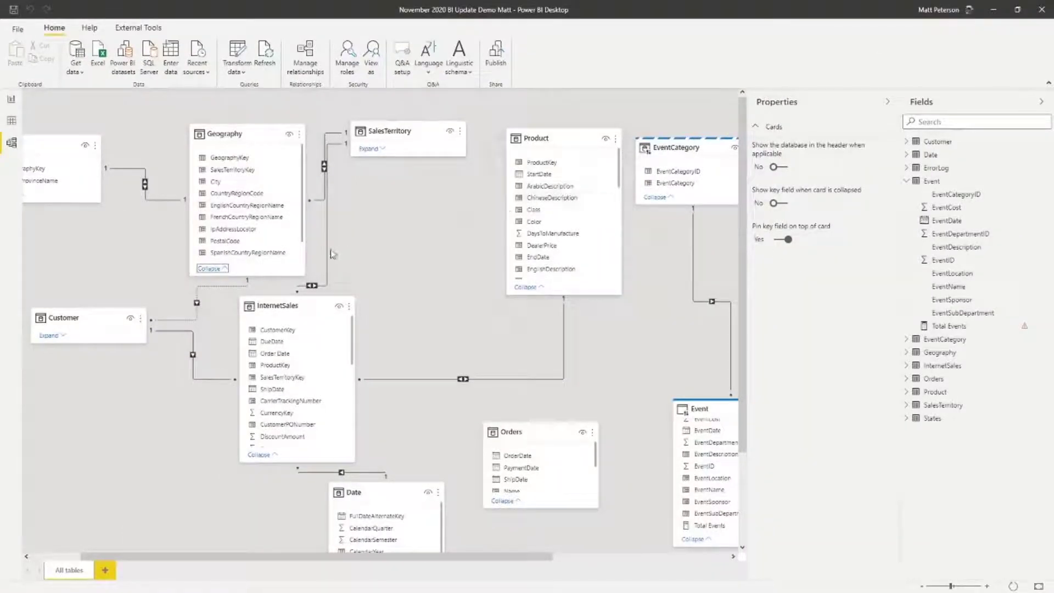
pyautogui.click(214, 270)
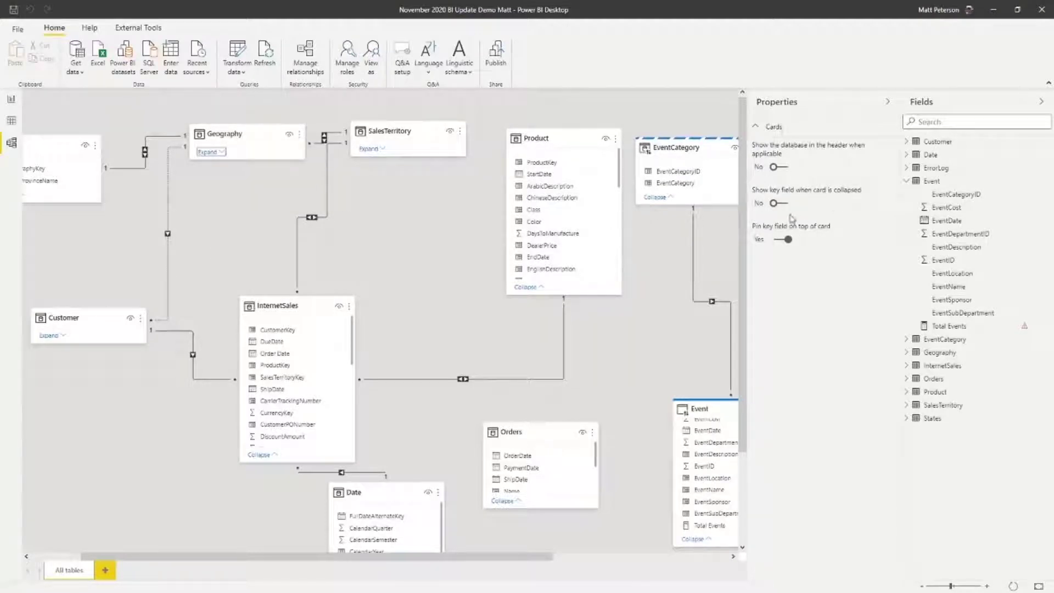
# - Show key fields on collapsed cards and collapse the Product and InternetSales table cards
pyautogui.click(776, 203)
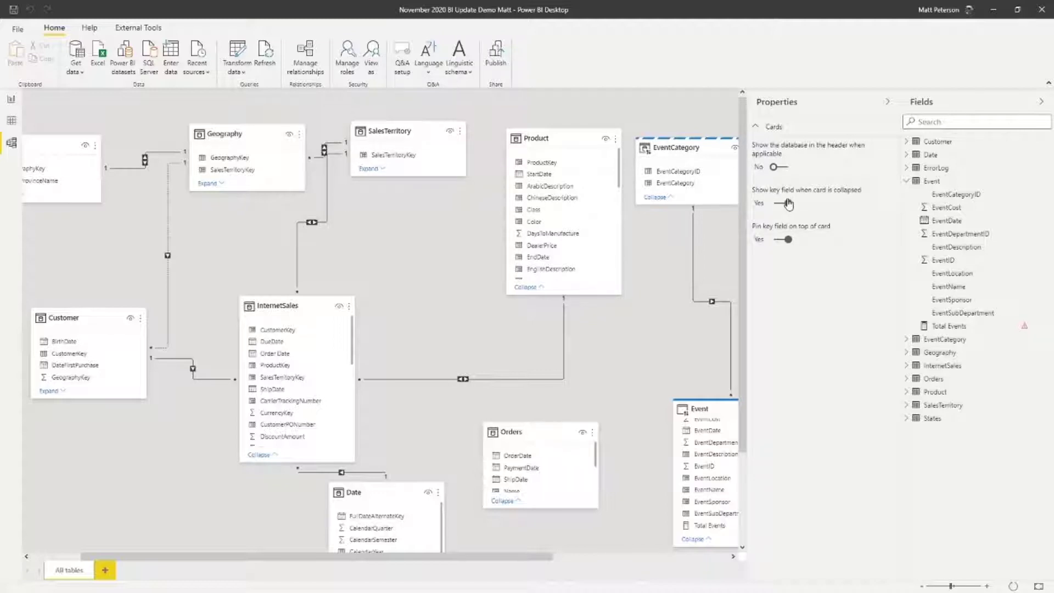
pyautogui.click(538, 288)
pyautogui.click(261, 454)
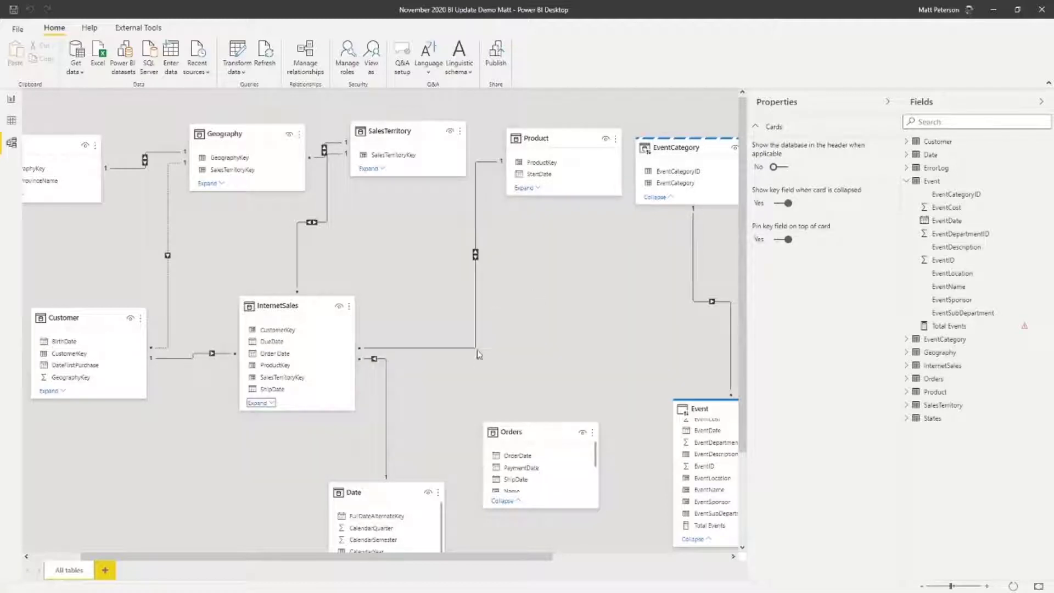
# - Move the Event card closer beneath EventCategory and turn on showing the database in card headers
pyautogui.moveTo(707, 408); pyautogui.dragTo(652, 307)
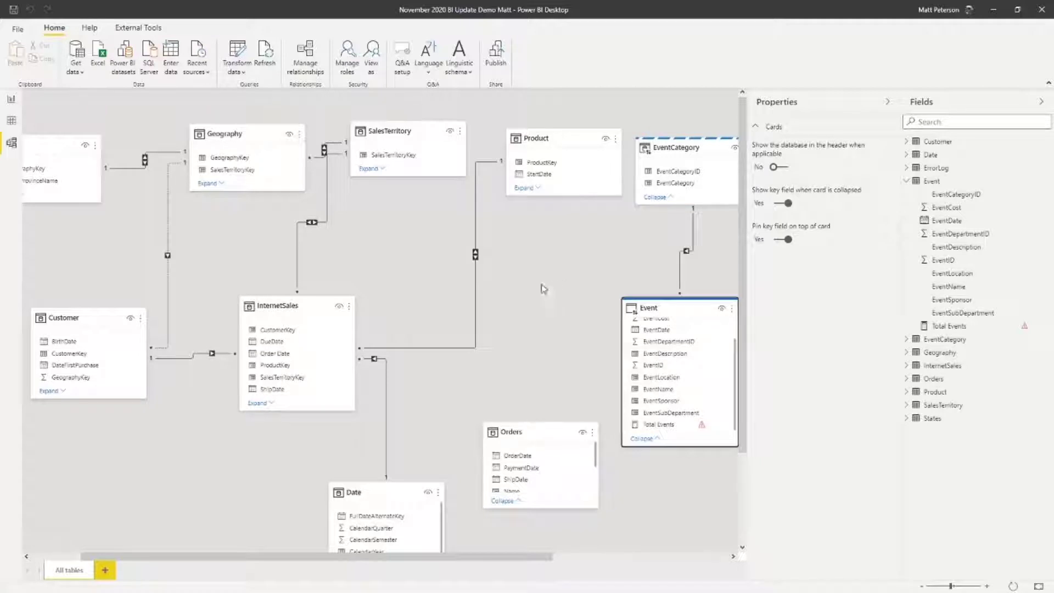
pyautogui.click(777, 167)
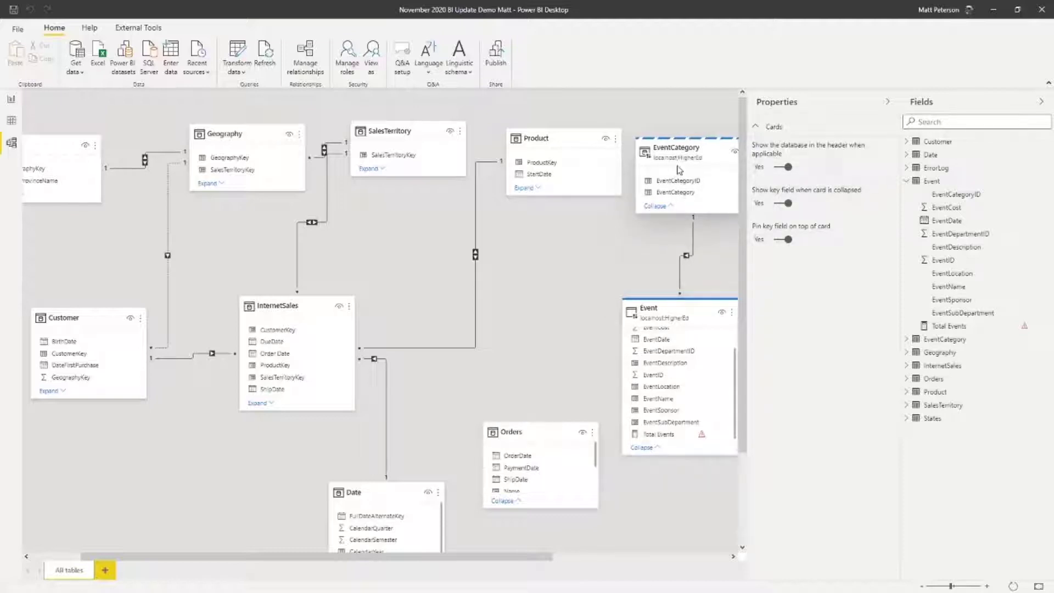
pyautogui.moveTo(686, 171)
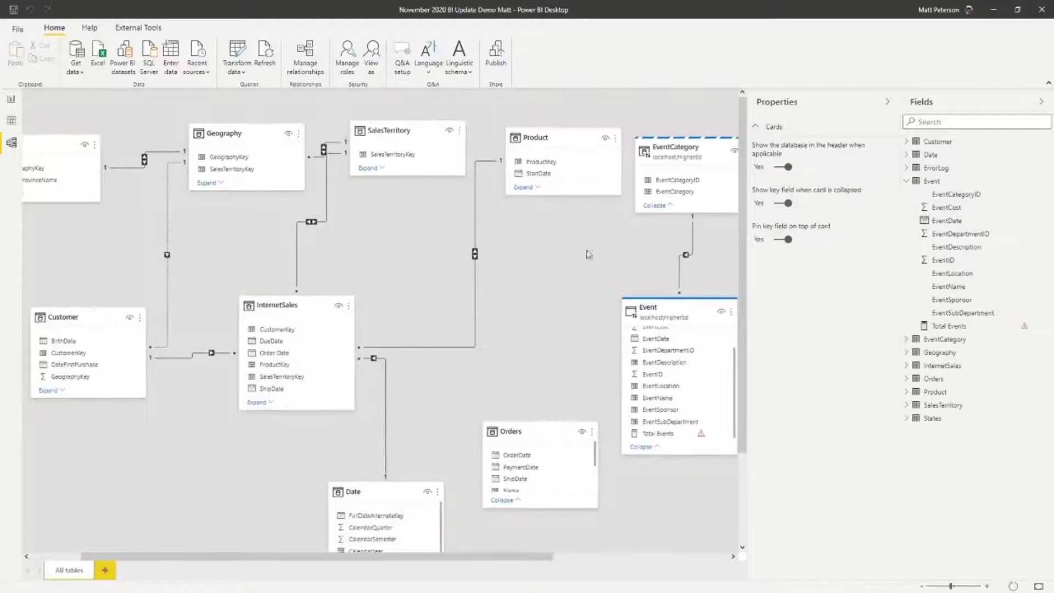
pyautogui.click(549, 132)
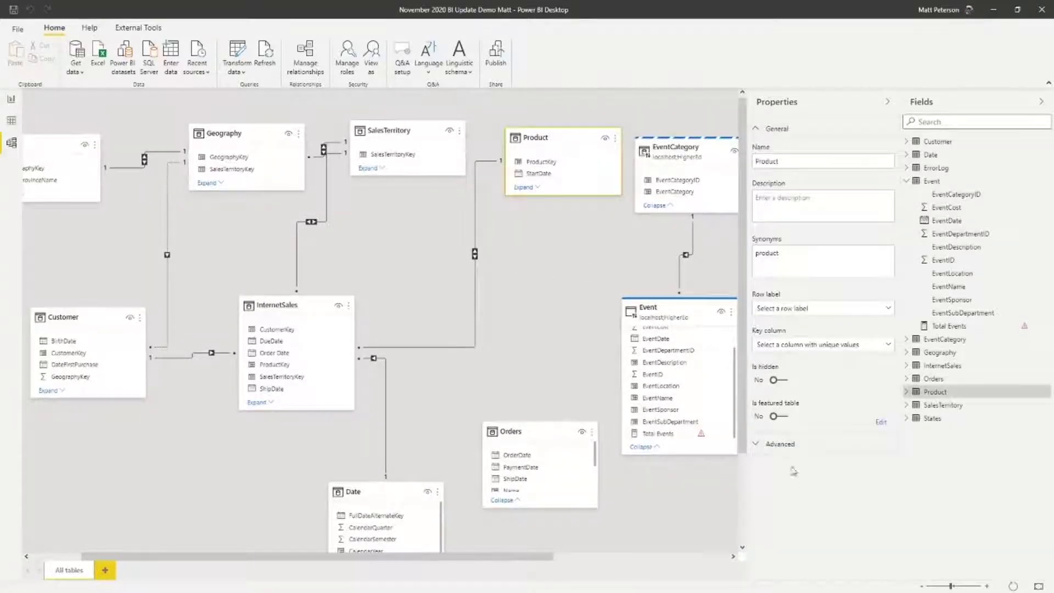
pyautogui.click(541, 251)
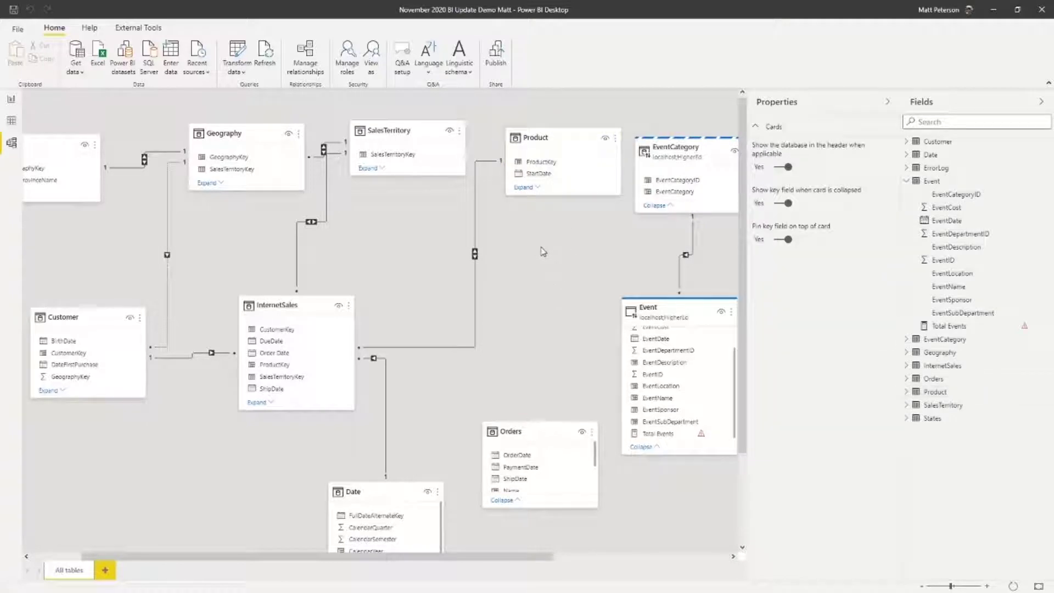
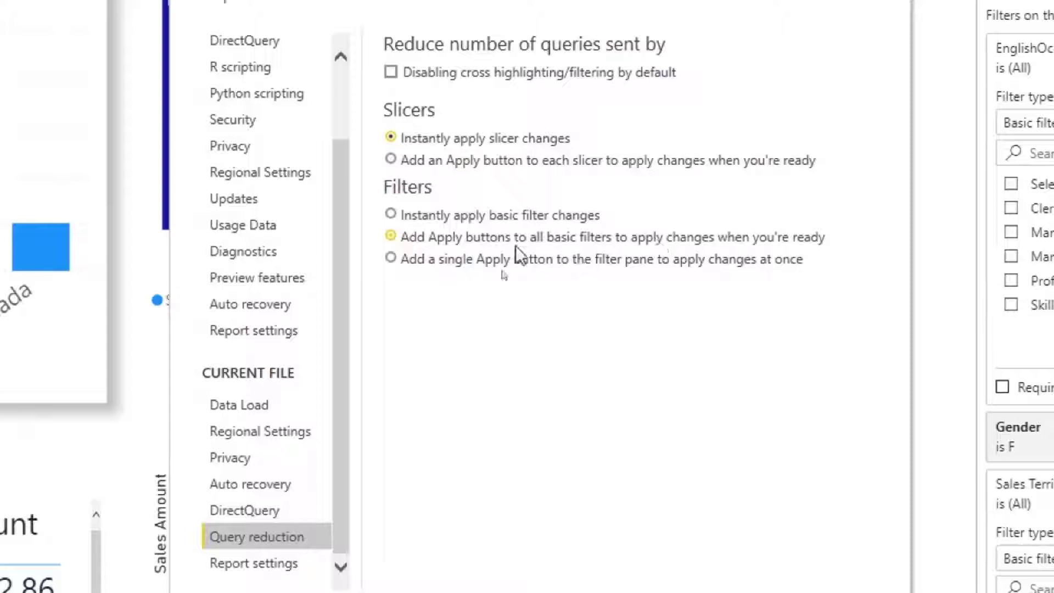
# - Set the current file's query reduction to add a single Apply button to the filter pane
pyautogui.click(390, 258)
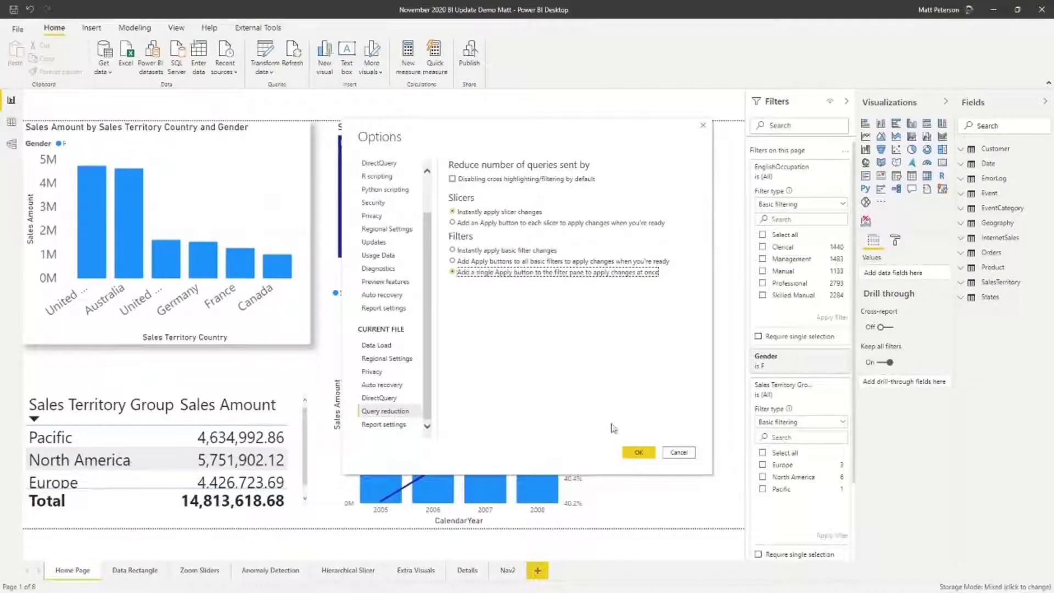
pyautogui.click(639, 454)
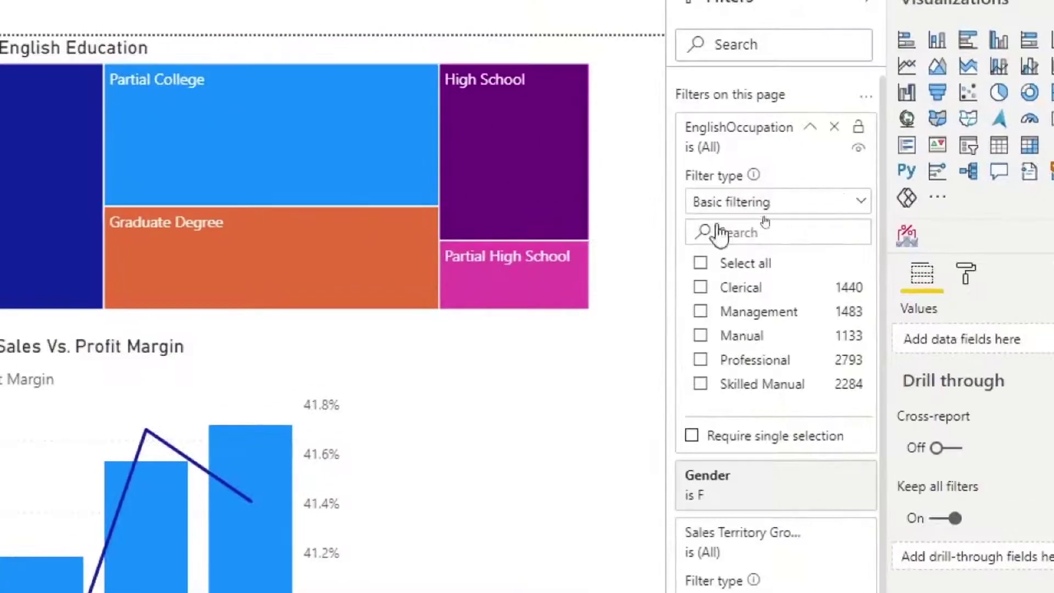
# - Select Clerical in the EnglishOccupation page filter, and deselect F and select M in the Gender filter
pyautogui.click(701, 287)
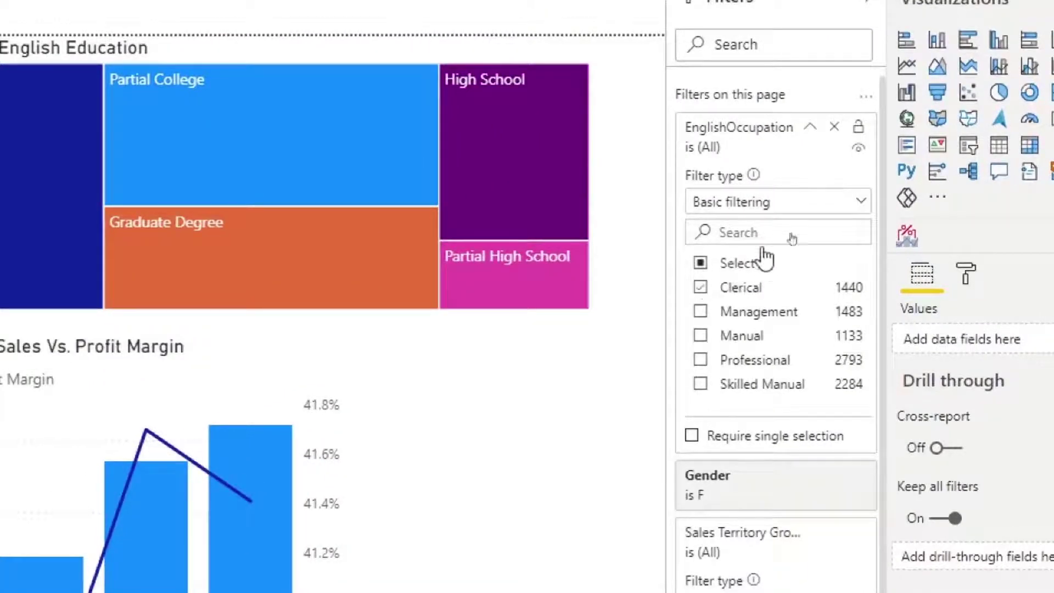
pyautogui.scroll(-2, 750, 311)
pyautogui.scroll(-2, 749, 312)
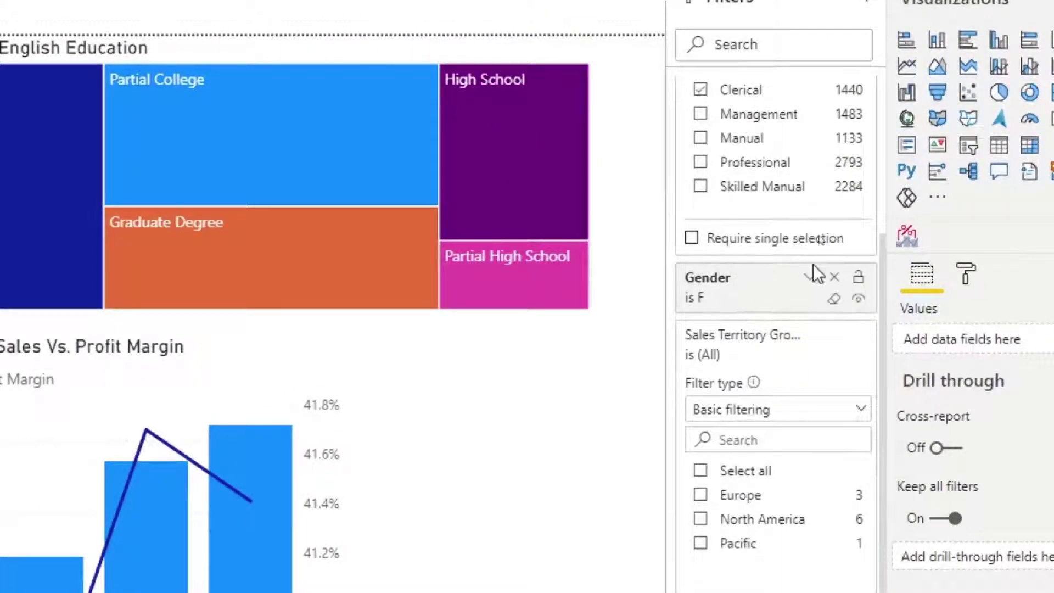
pyautogui.click(809, 279)
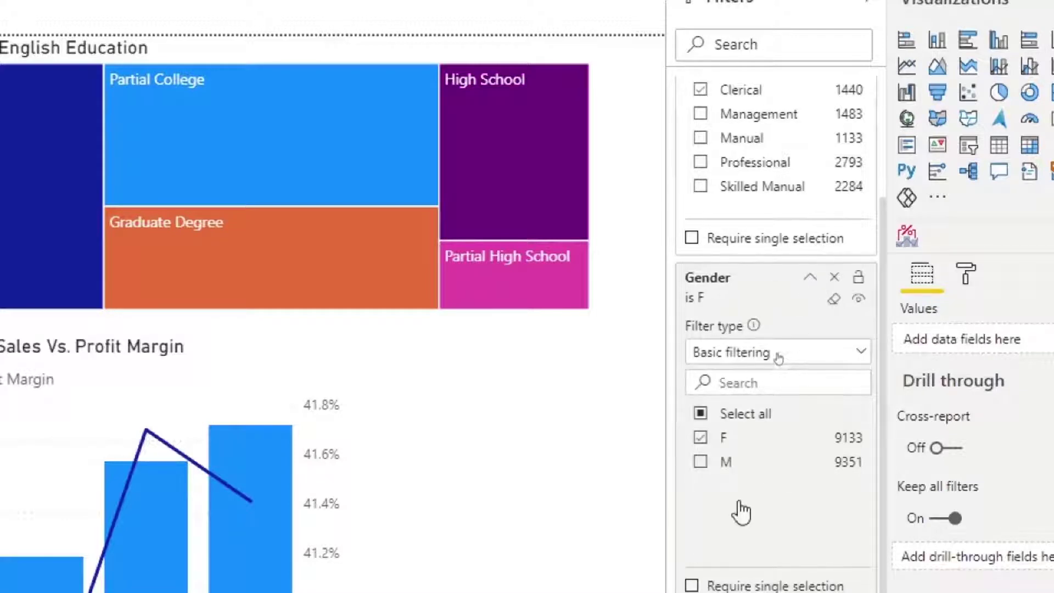
pyautogui.click(701, 438)
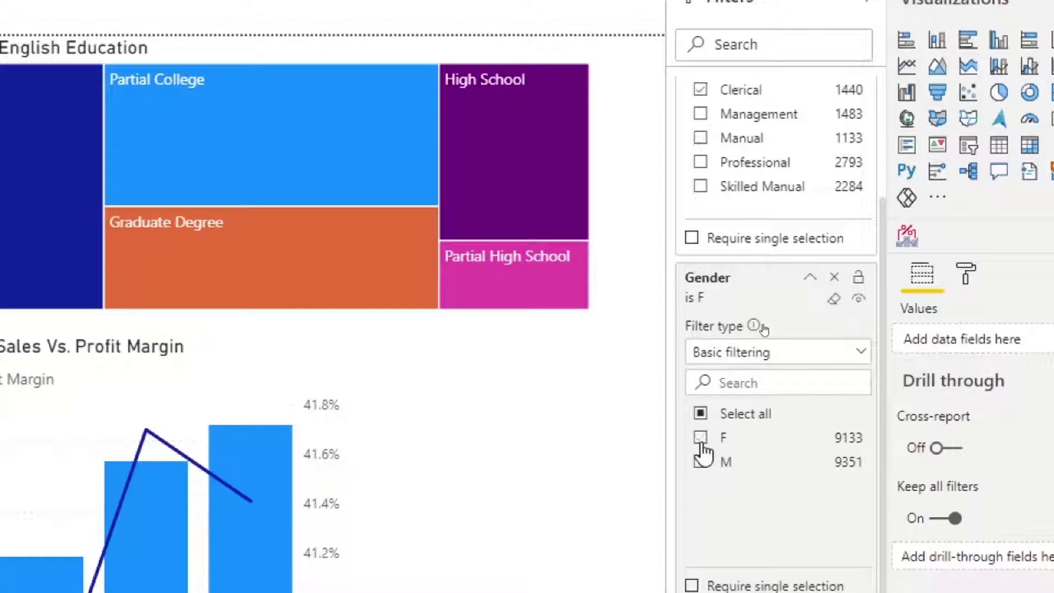
pyautogui.click(702, 462)
# - Include F again in the Gender filter and select North America in the Sales Territory Group filter
pyautogui.scroll(-2, 731, 444)
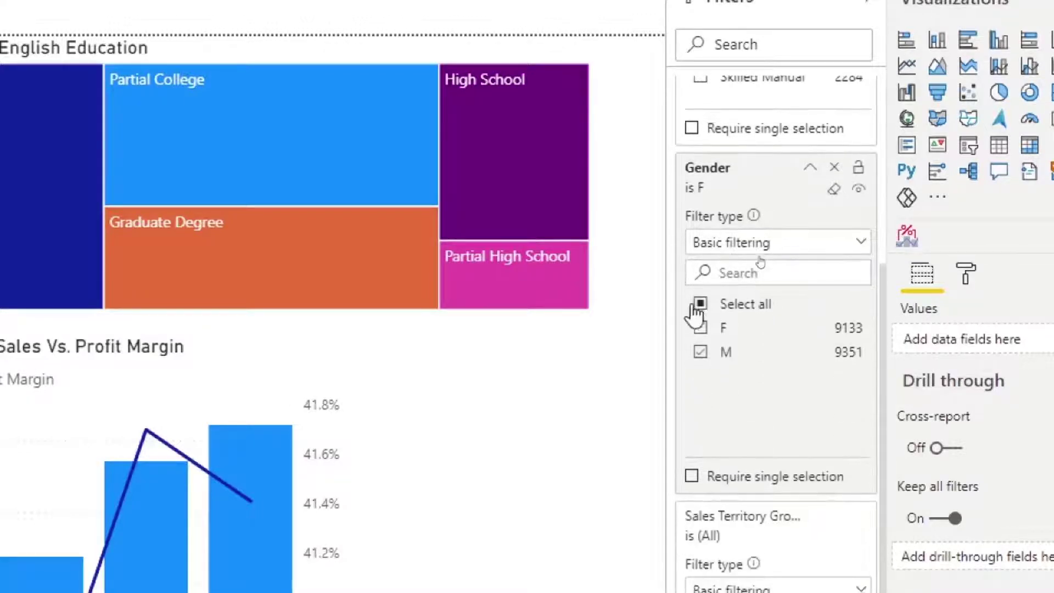
pyautogui.scroll(-3, 744, 397)
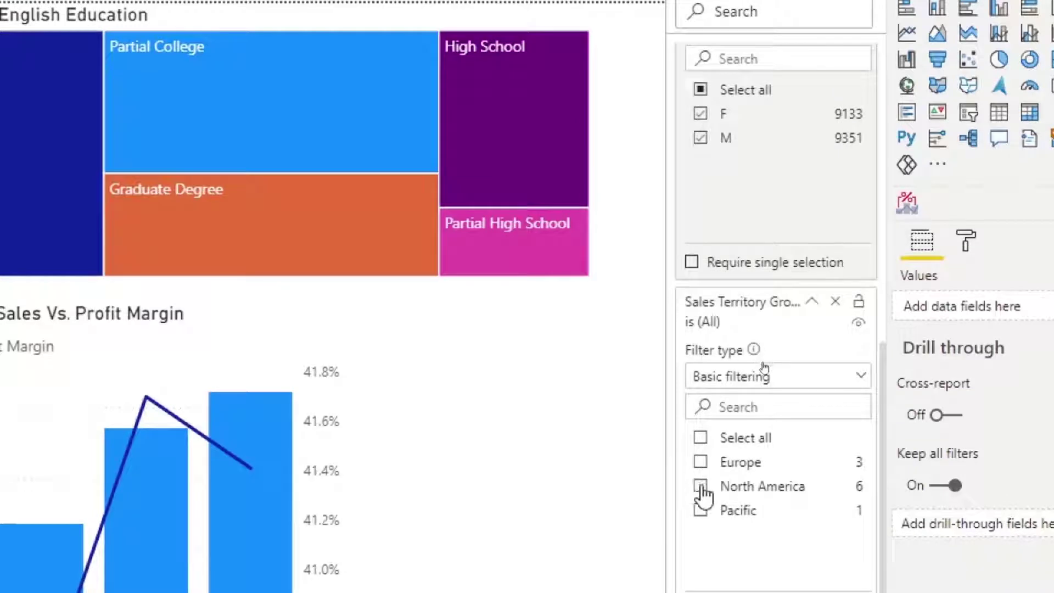
pyautogui.click(700, 487)
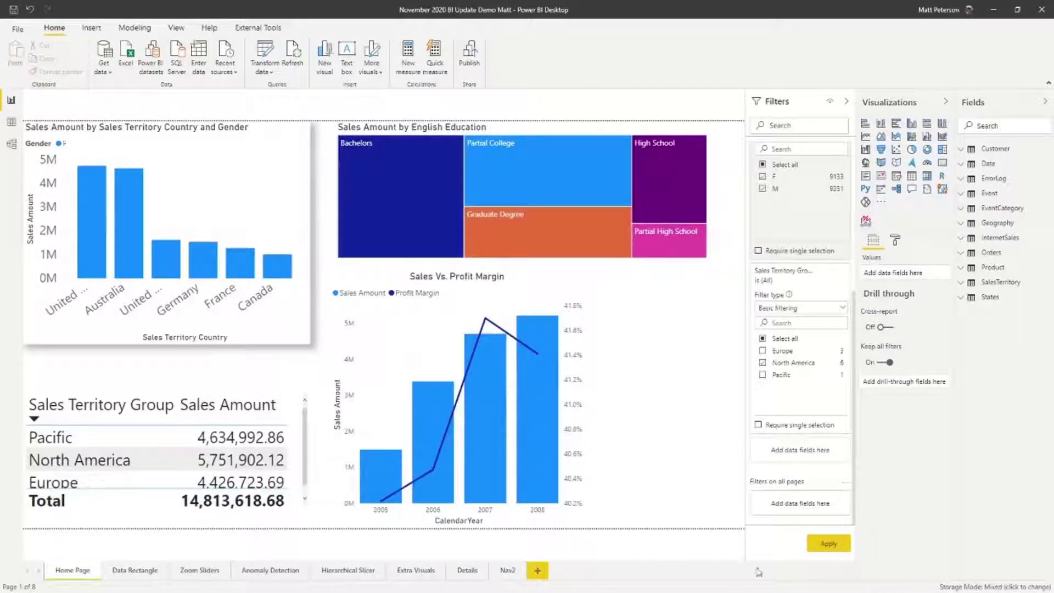
# - Apply the pending page filters, then clear the Sales Territory Group filter and apply that change
pyautogui.click(825, 547)
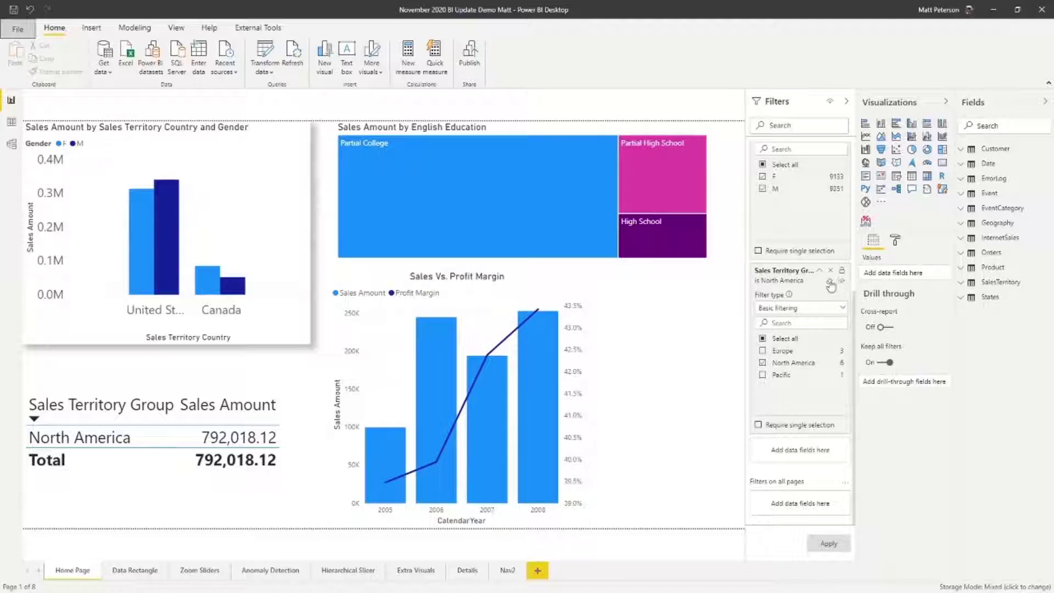
pyautogui.click(830, 284)
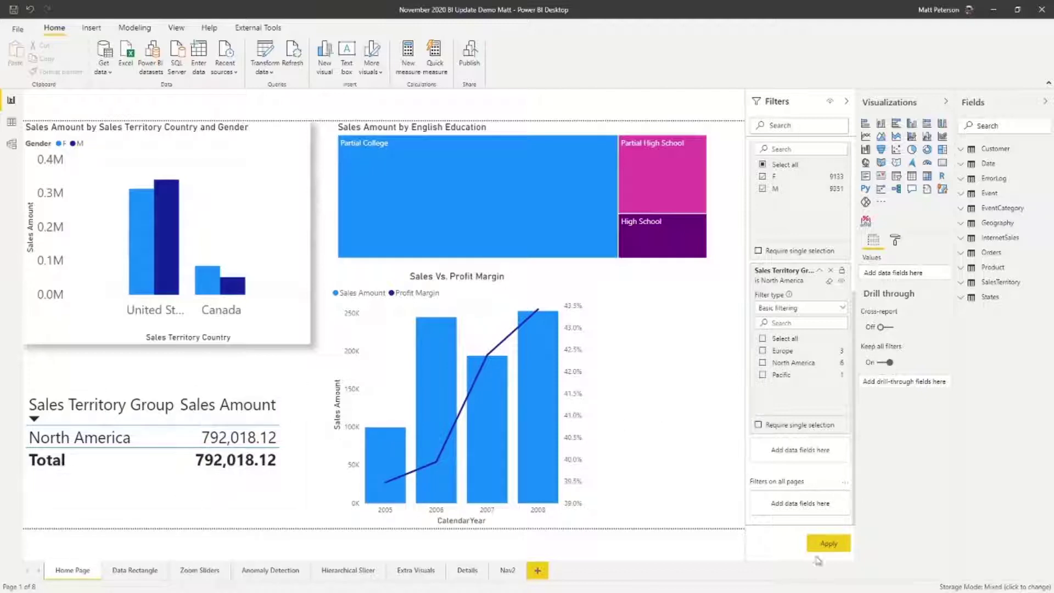
pyautogui.click(827, 544)
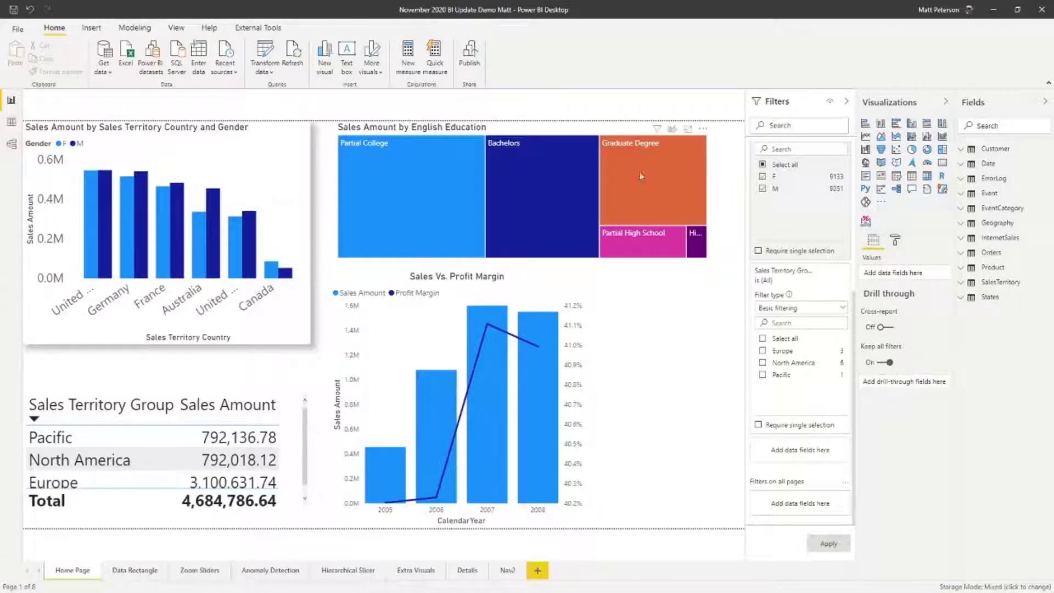
# - Set the filter pane's checkbox and Apply color to red, and select Europe in the Sales Territory Group filter
pyautogui.click(897, 241)
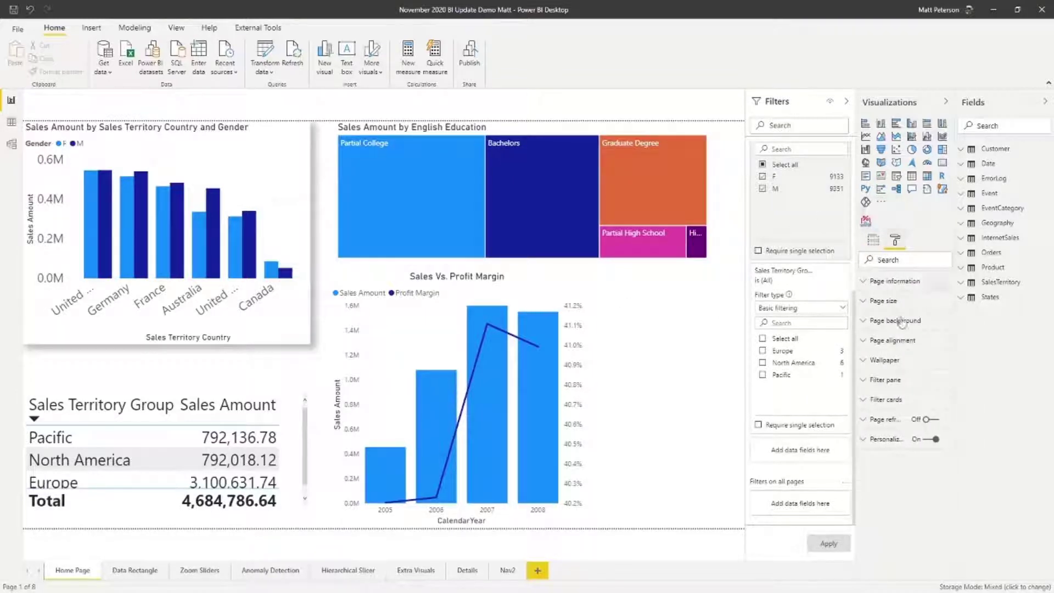
pyautogui.click(879, 380)
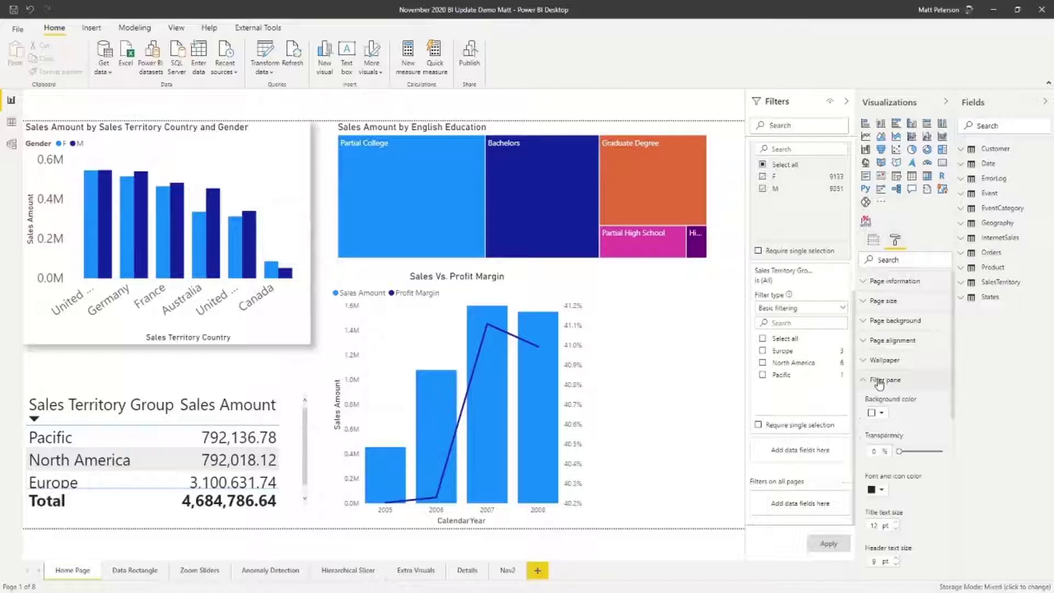
pyautogui.scroll(-1, 899, 448)
pyautogui.scroll(-5, 899, 448)
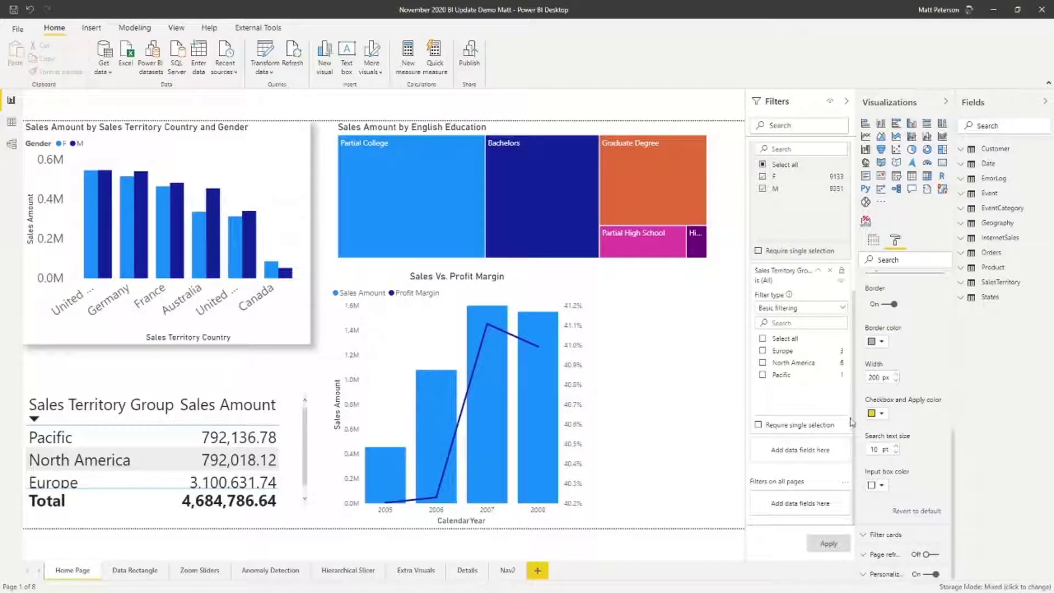
pyautogui.click(882, 414)
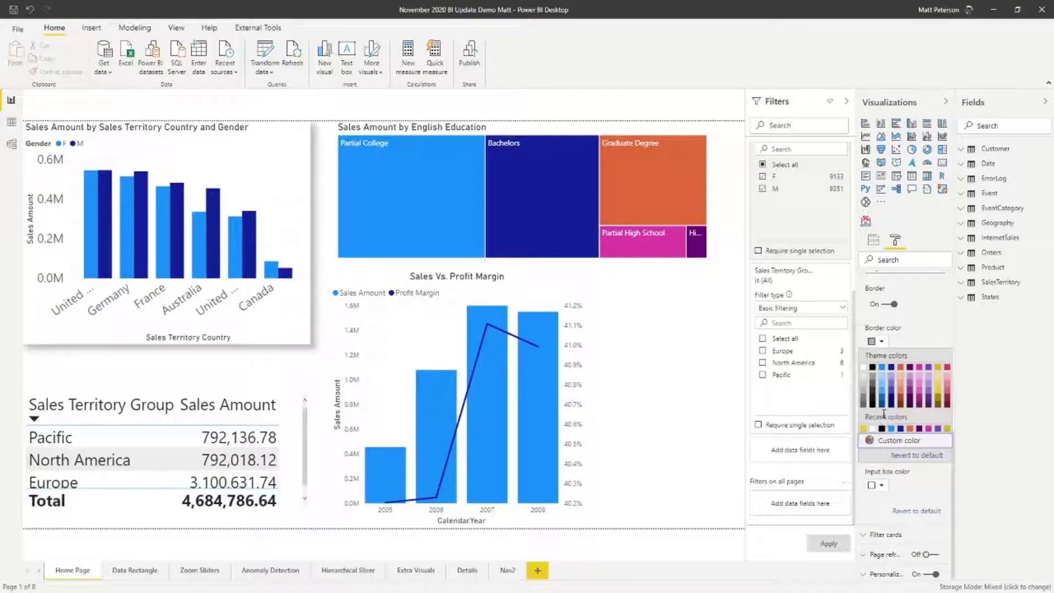
pyautogui.click(948, 373)
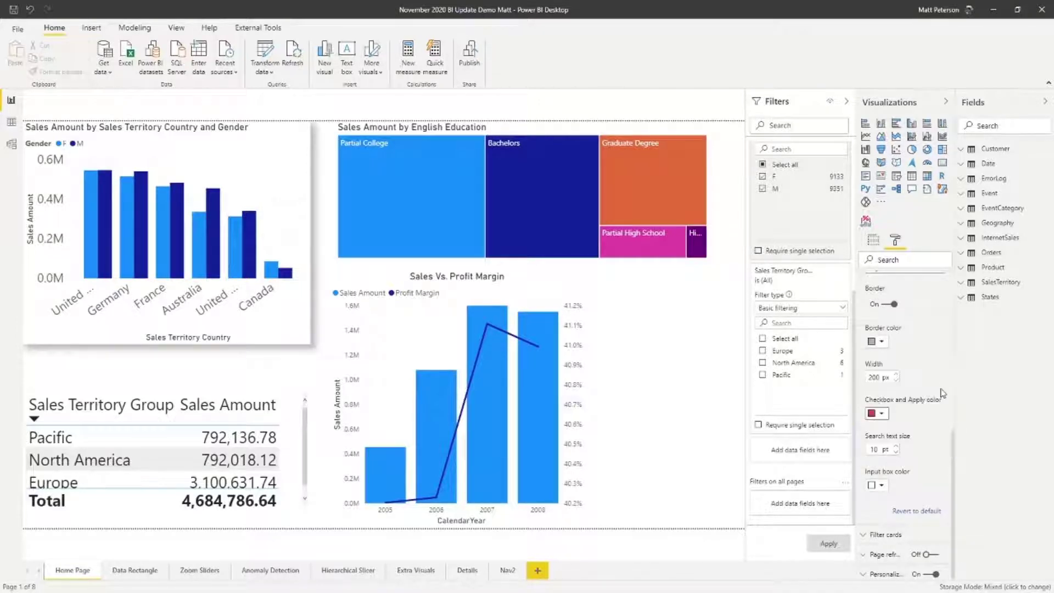
pyautogui.click(762, 352)
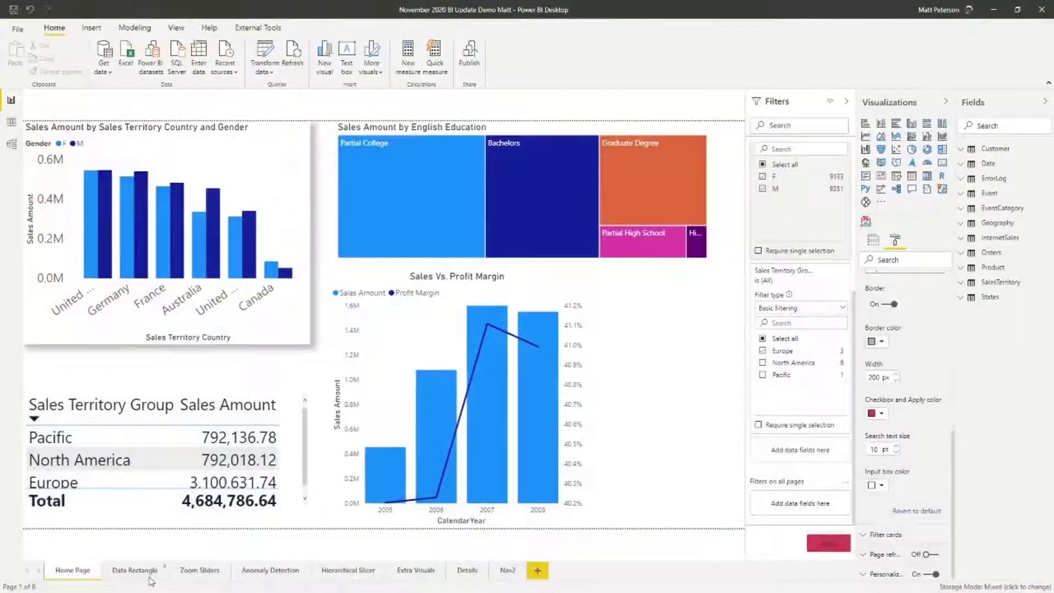
# - On the Data Rectangle page, use Rectangle select on the map to select the data points around North America
pyautogui.click(135, 571)
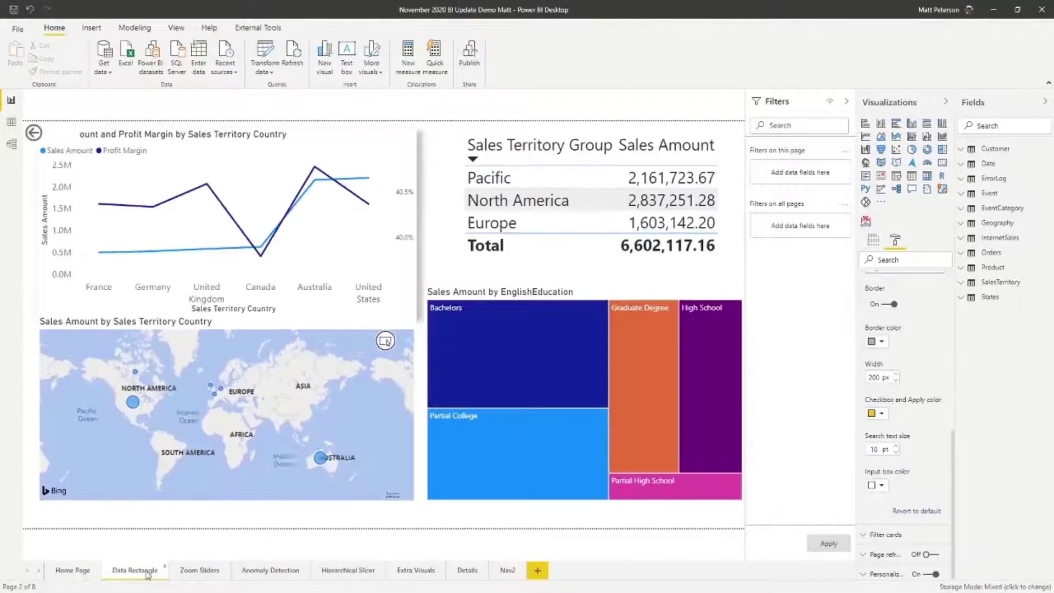
pyautogui.moveTo(458, 431)
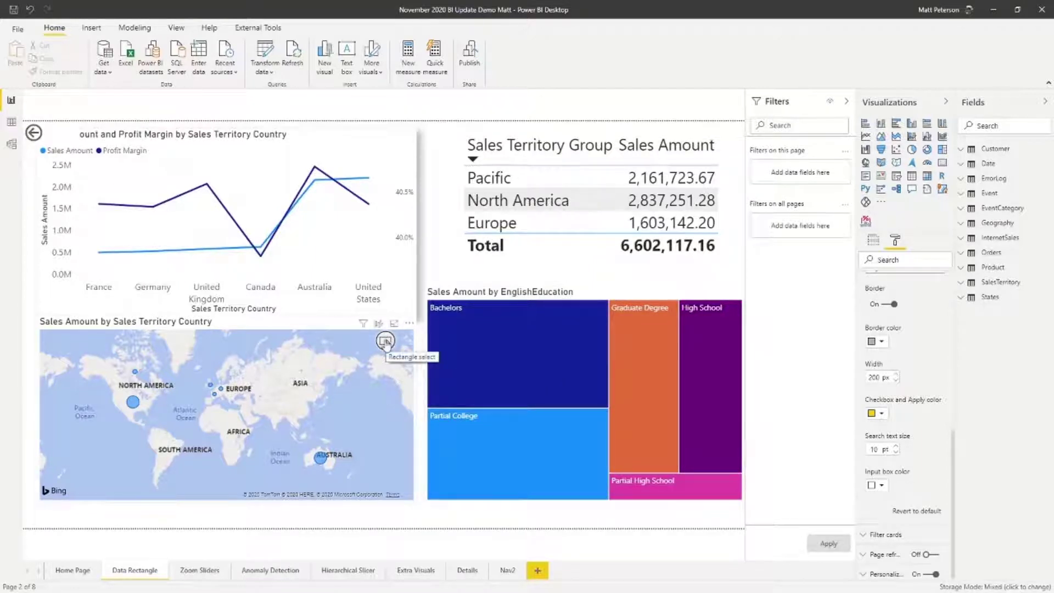
pyautogui.click(386, 342)
pyautogui.moveTo(119, 357); pyautogui.dragTo(181, 432)
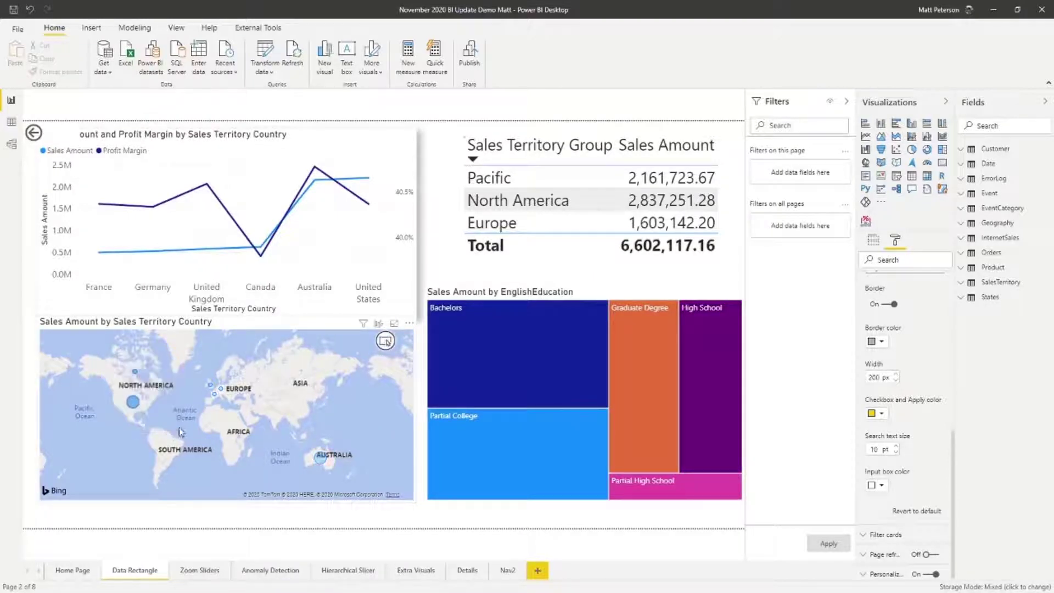